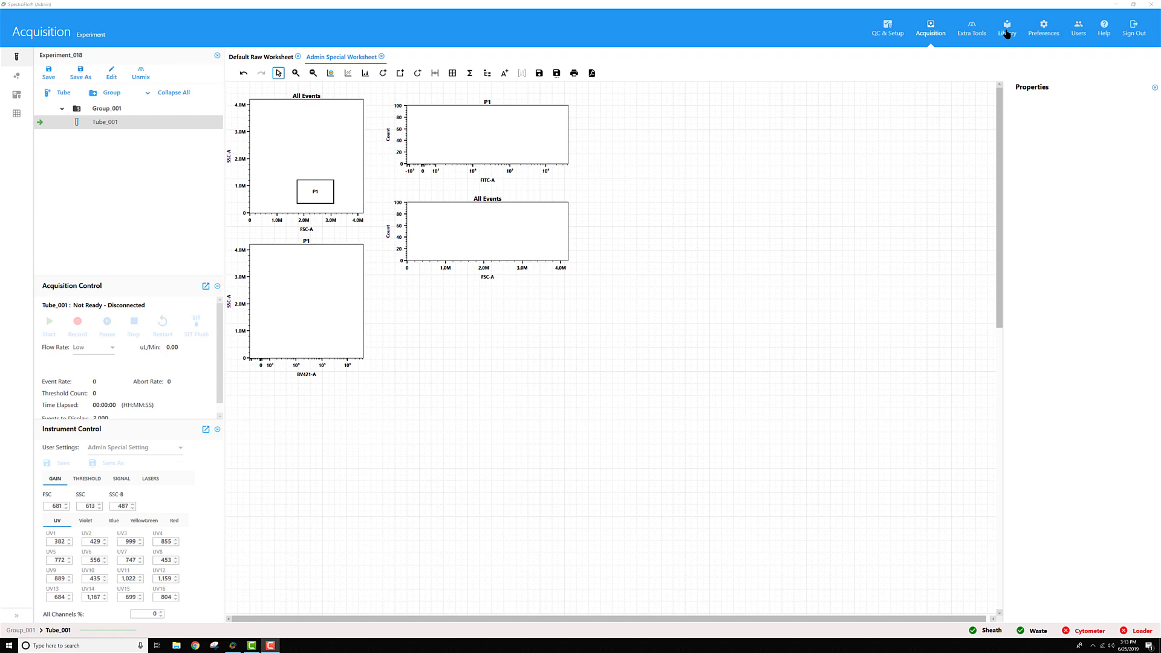
In the Library's User Settings list, mark Admin Special Setting as Shared
{"action": "left_click", "coordinate": [1007, 33]}
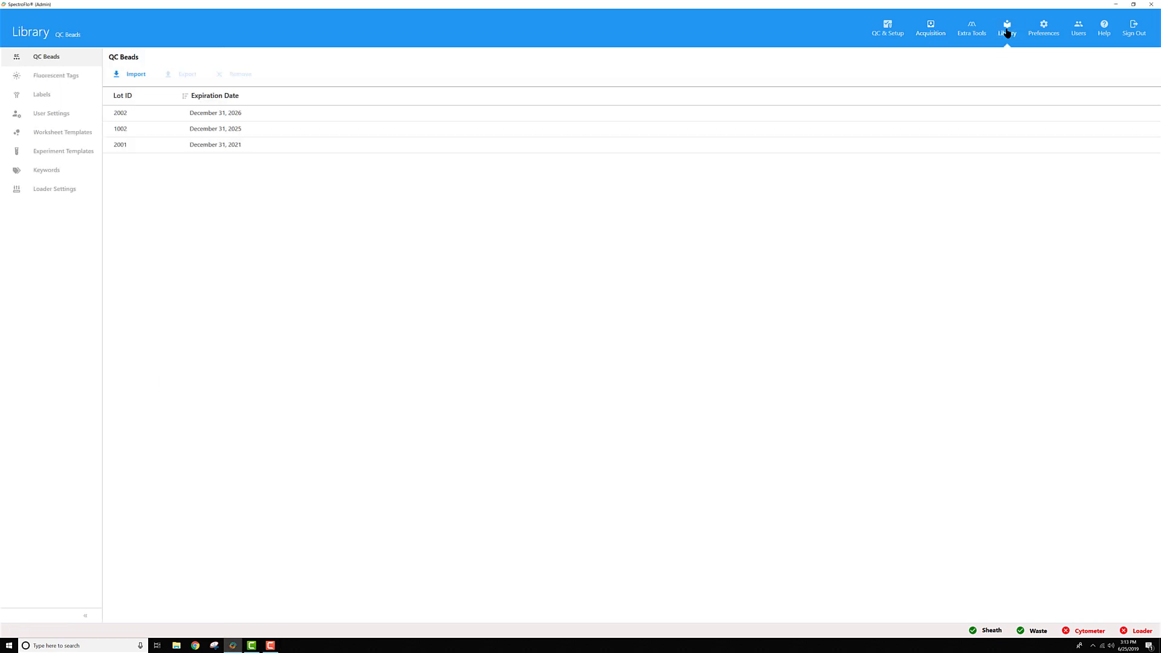
{"action": "left_click", "coordinate": [46, 117]}
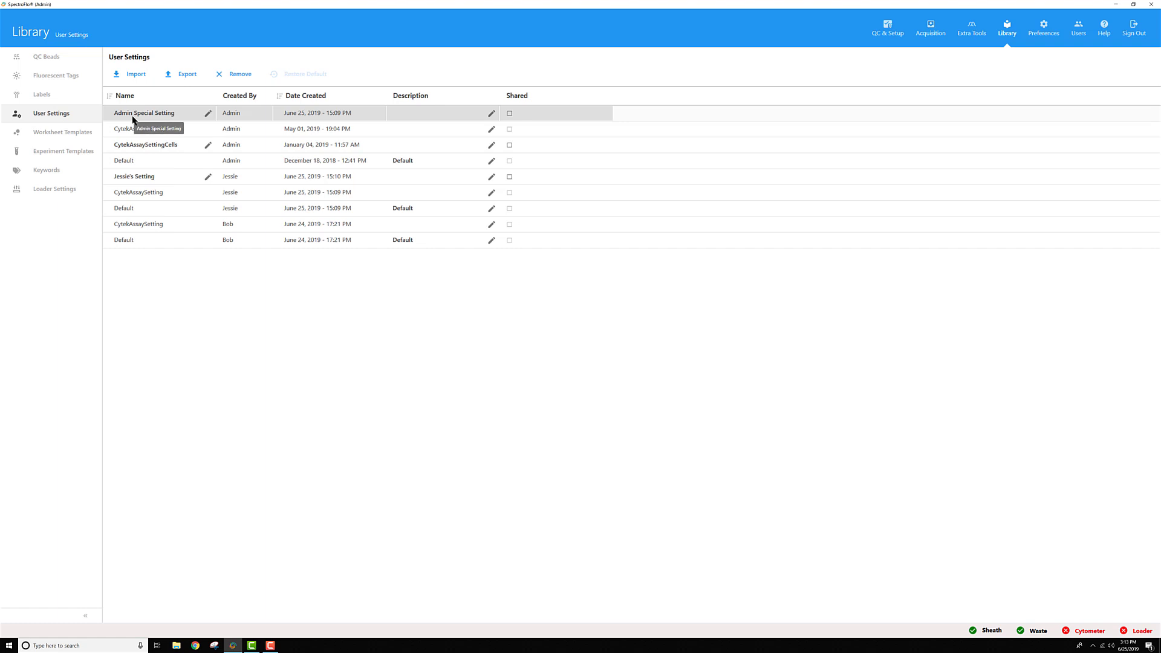
{"action": "left_click", "coordinate": [510, 116]}
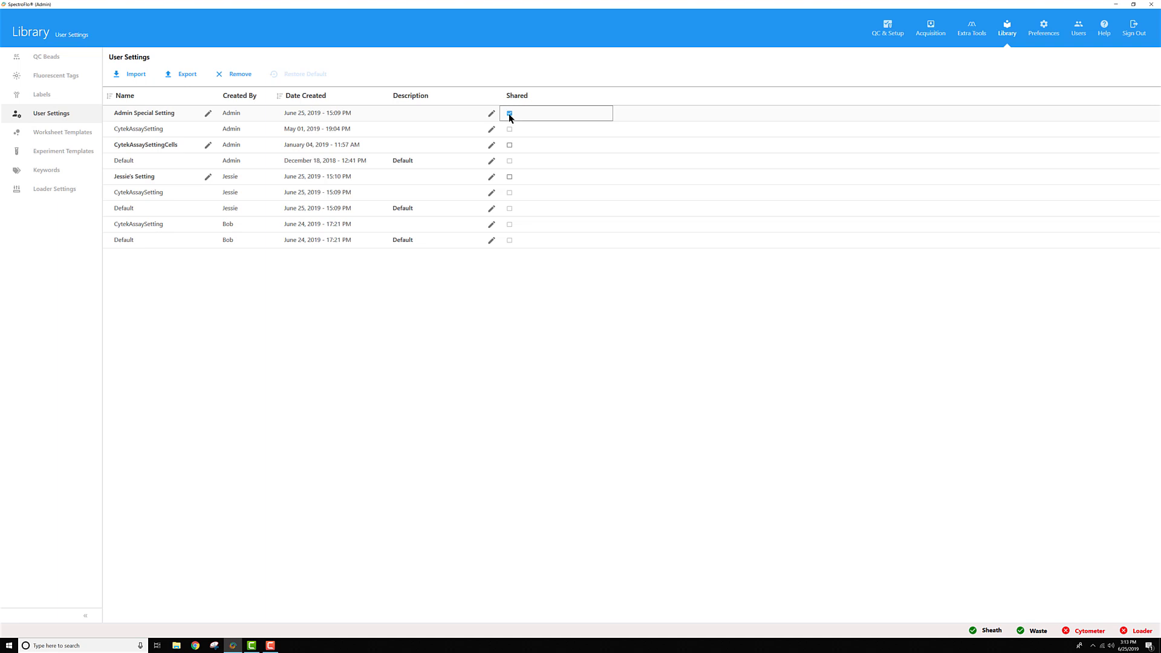
Share the Admin Special Worksheet template from the Library's Worksheet Templates list
{"action": "left_click", "coordinate": [62, 136]}
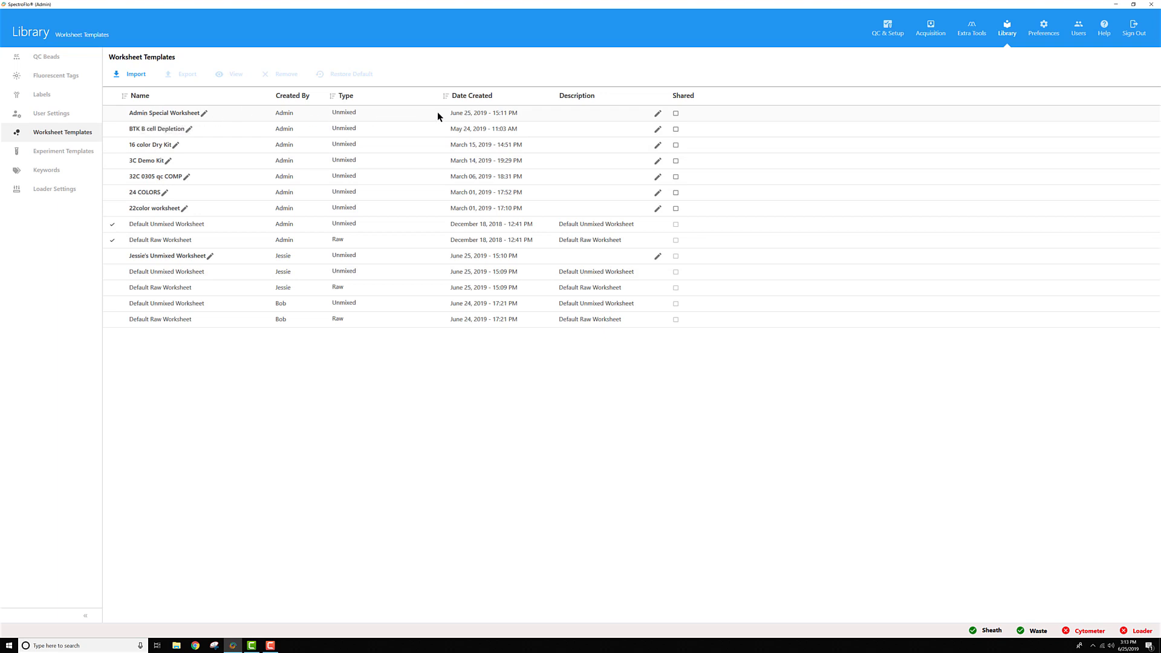
{"action": "left_click", "coordinate": [676, 116]}
{"action": "left_click", "coordinate": [676, 115]}
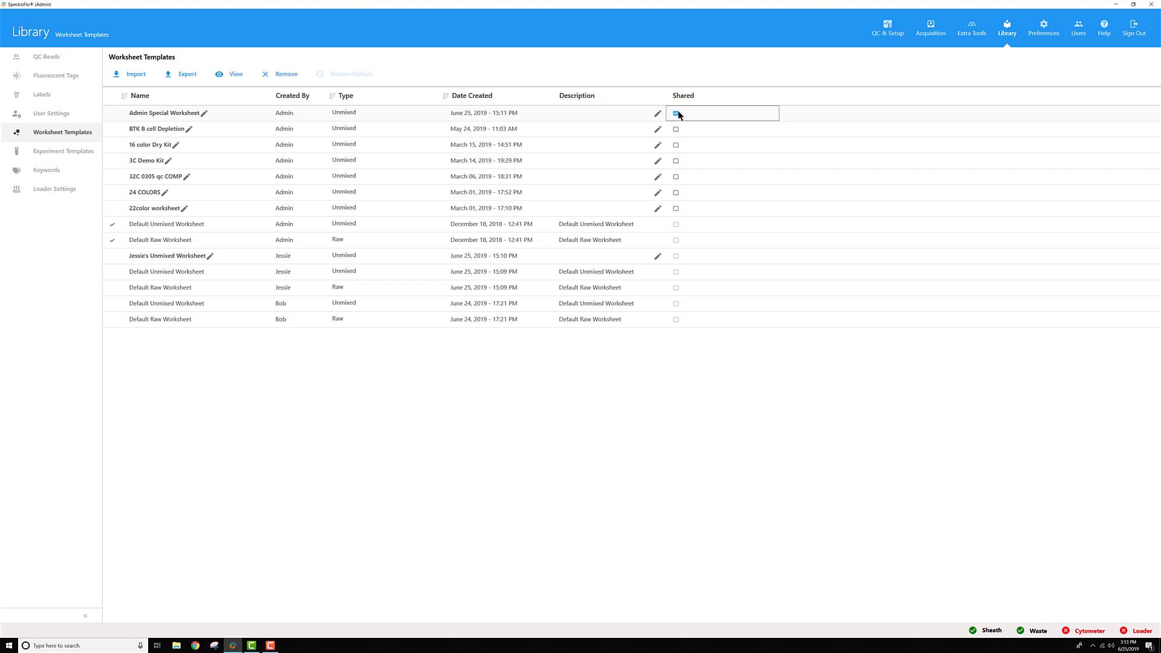
Sign out of Admin without saving the experiment, then sign in as Jessie
{"action": "left_click", "coordinate": [1134, 33]}
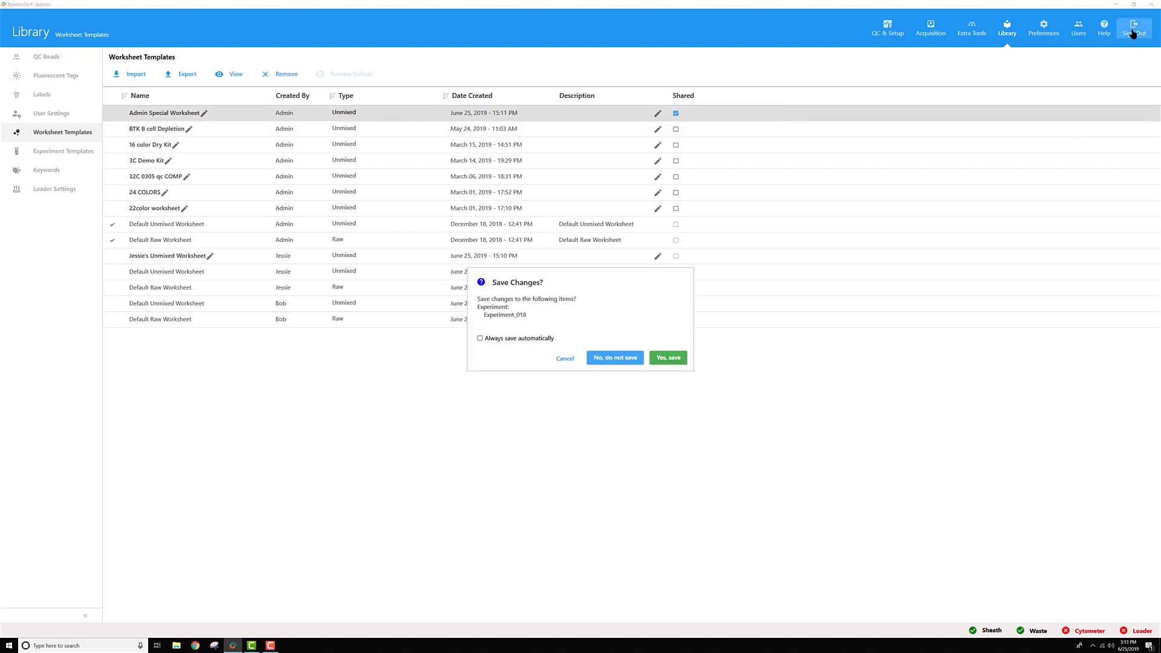
{"action": "left_click", "coordinate": [632, 359]}
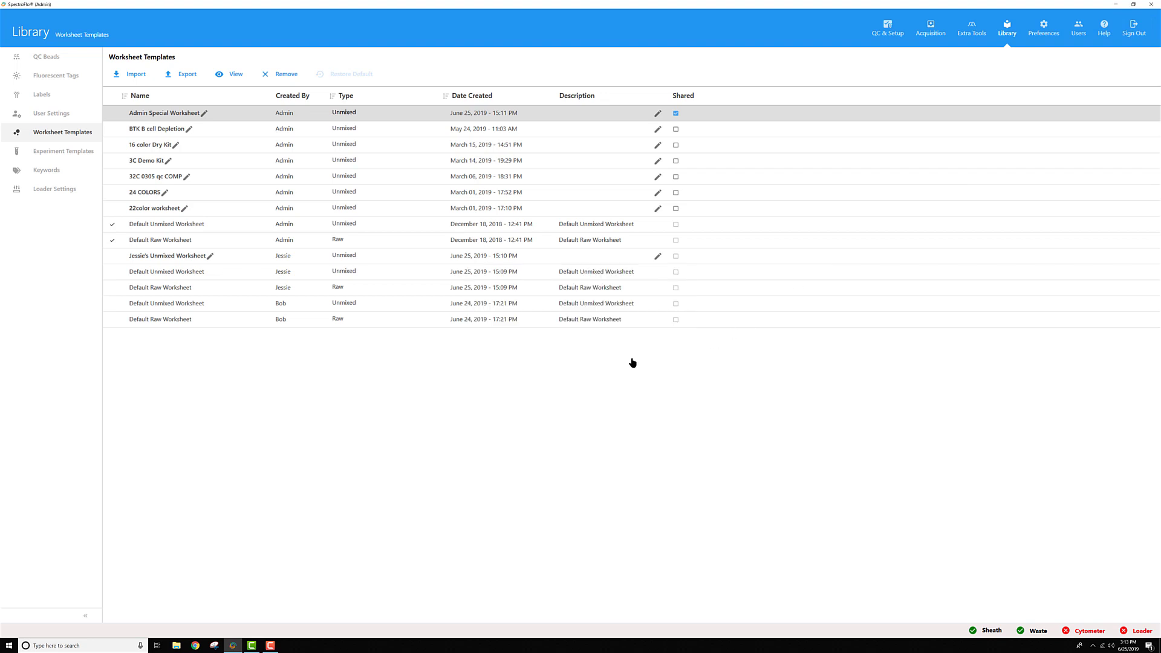
{"action": "left_click", "coordinate": [644, 301]}
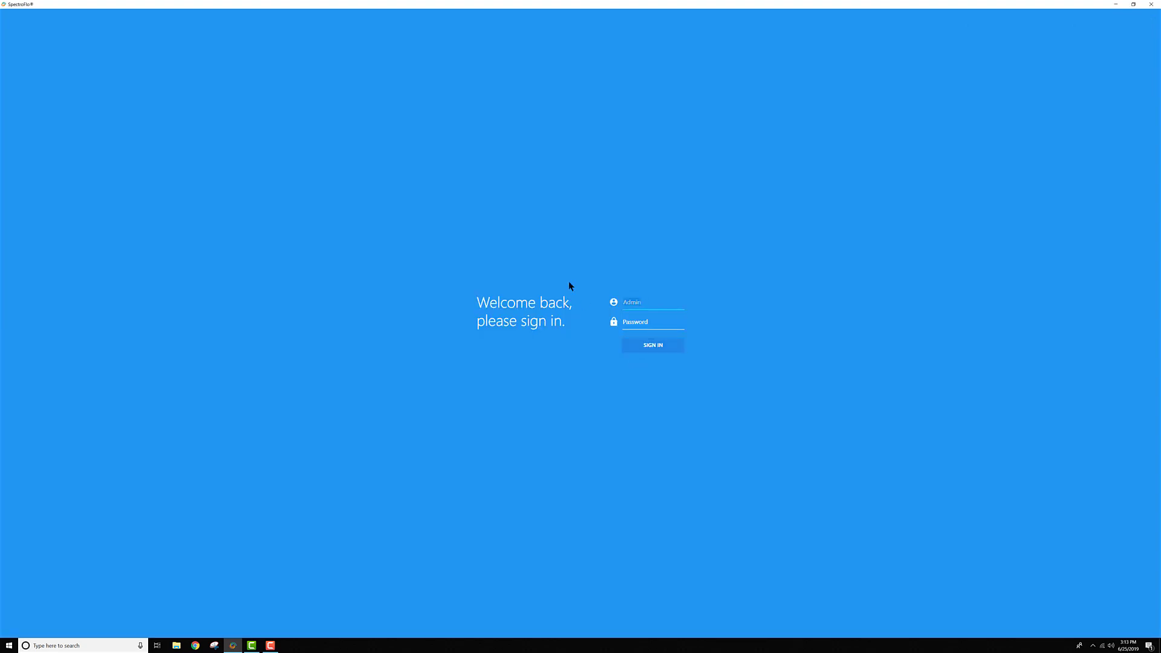
{"action": "type", "text": "i"}
{"action": "type", "text": "essie"}
{"action": "left_click", "coordinate": [653, 322]}
{"action": "key", "text": "Return"}
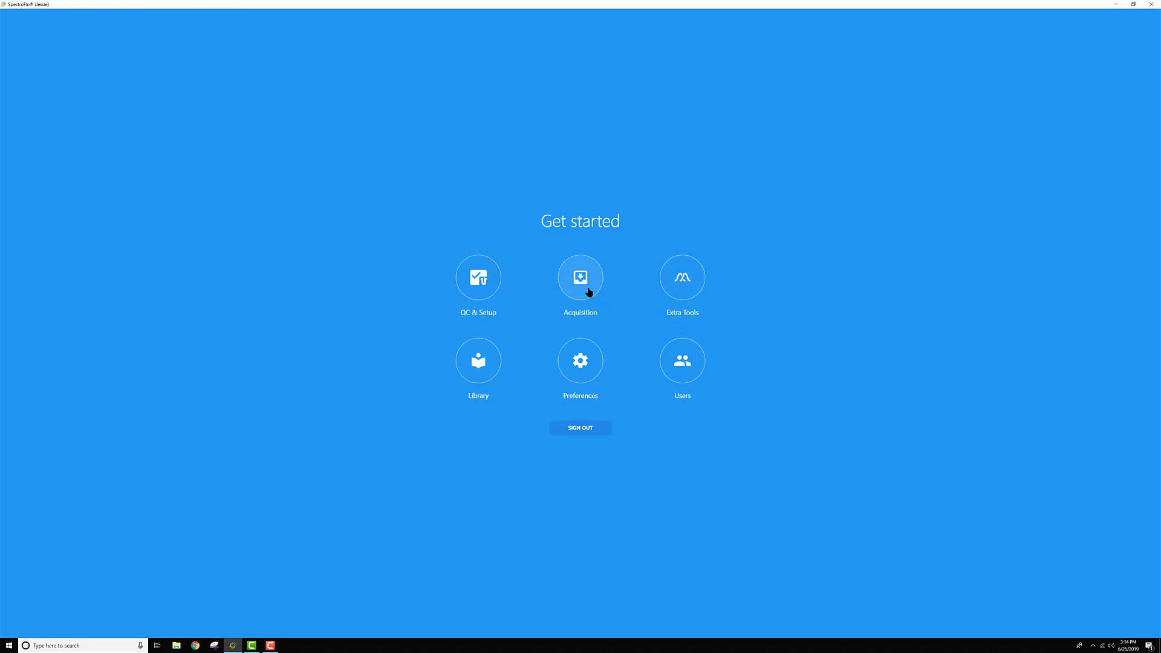
Open the Default experiment, check and close the template list, then expand Instrument Control
{"action": "left_click", "coordinate": [581, 289]}
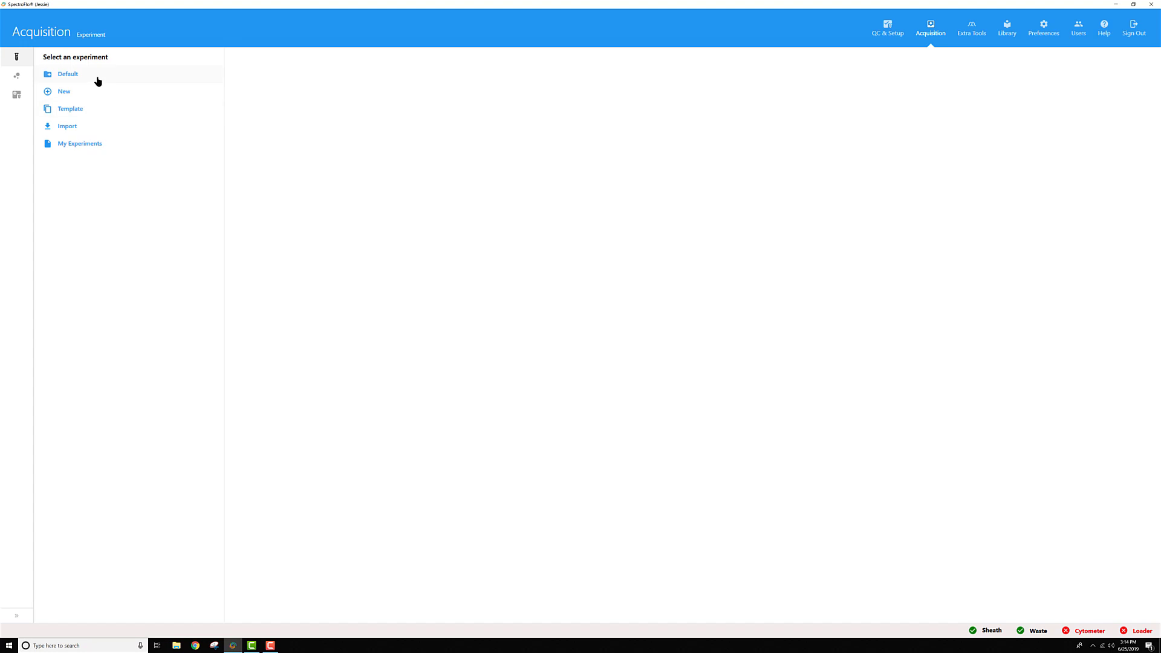
{"action": "left_click", "coordinate": [97, 81]}
{"action": "left_click", "coordinate": [17, 76]}
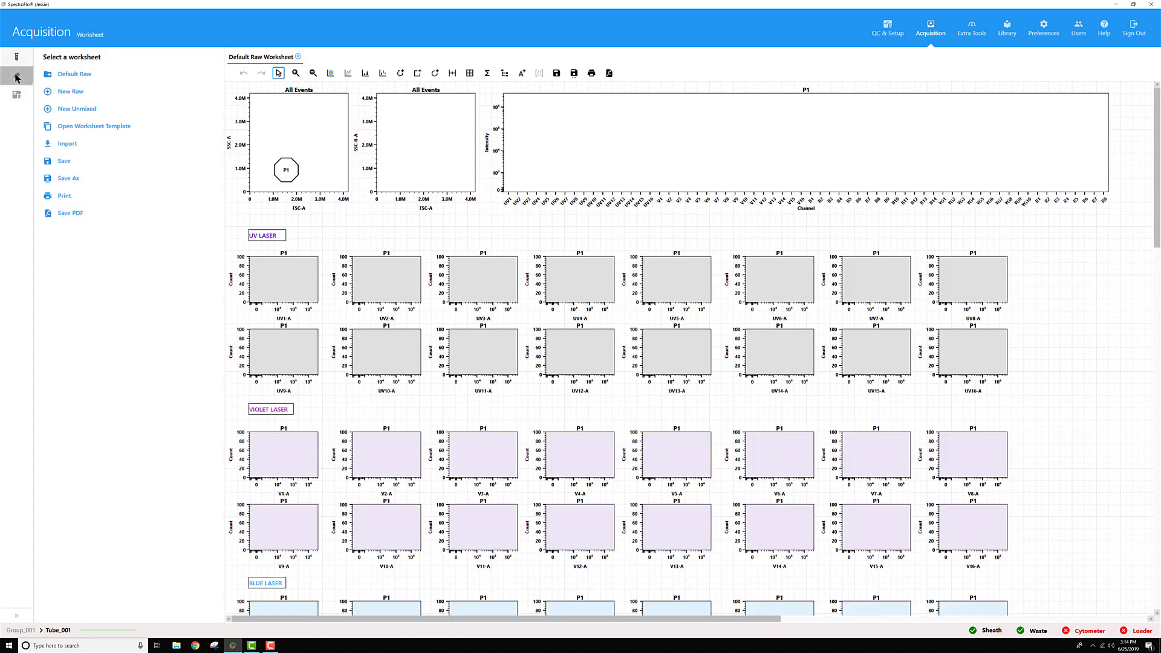
{"action": "left_click", "coordinate": [85, 132]}
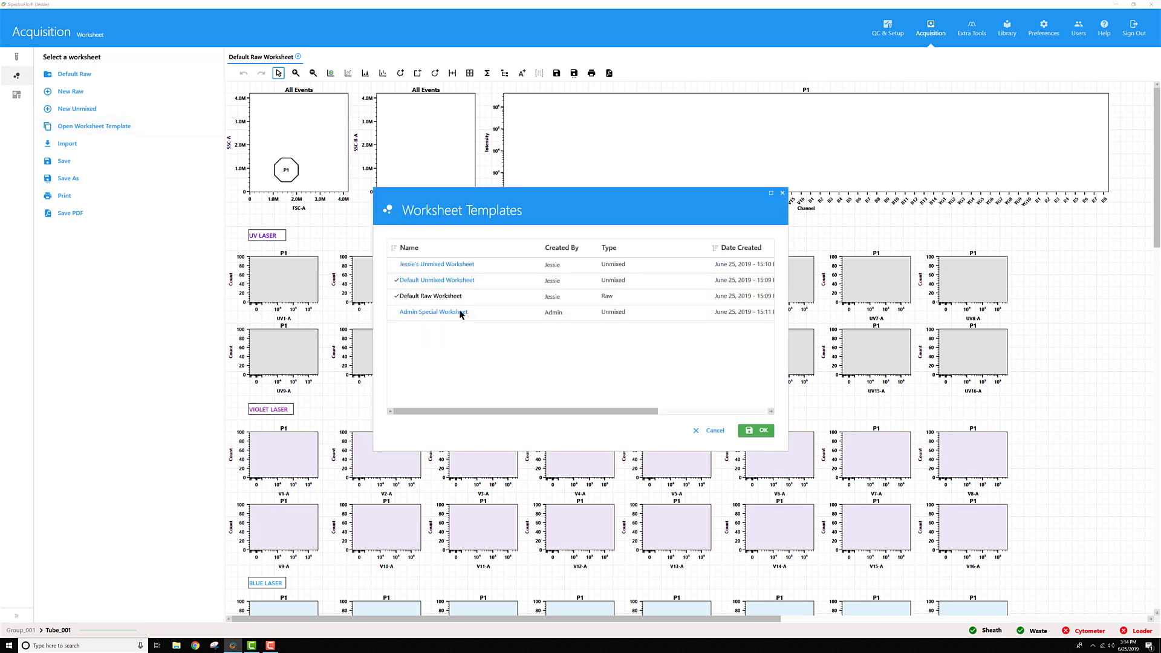
{"action": "left_click", "coordinate": [711, 432]}
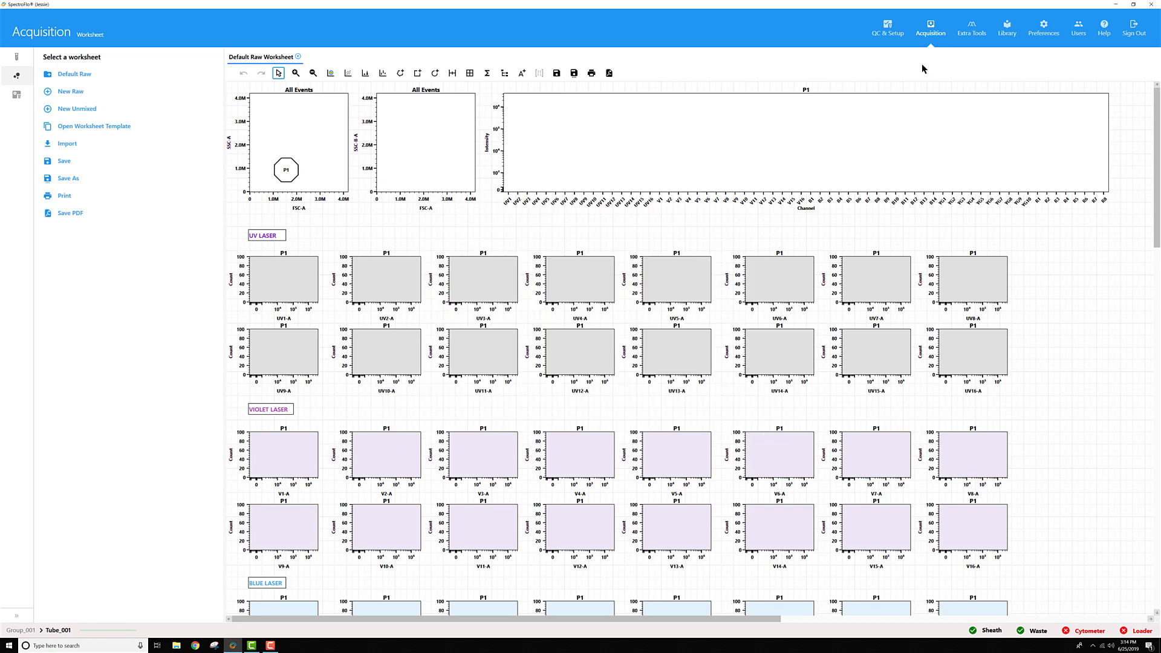
{"action": "left_click", "coordinate": [16, 57]}
{"action": "left_click", "coordinate": [74, 613]}
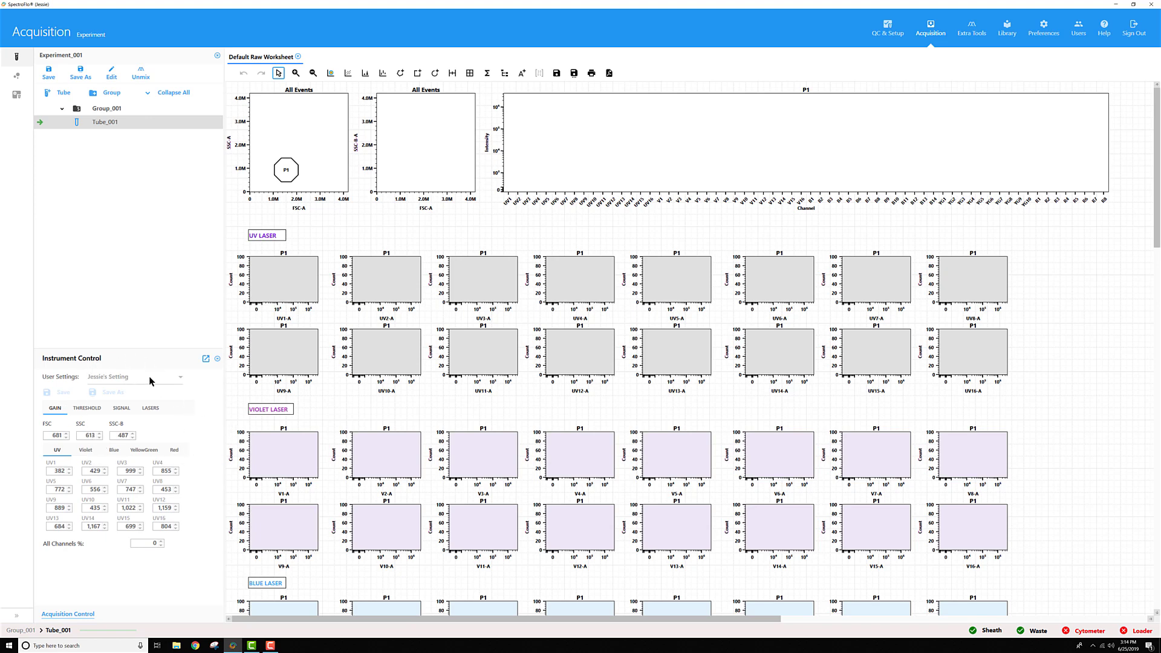
Check the sharing of Jessie's user setting, then select Jessie's Unmixed Worksheet template
{"action": "left_click", "coordinate": [1008, 30]}
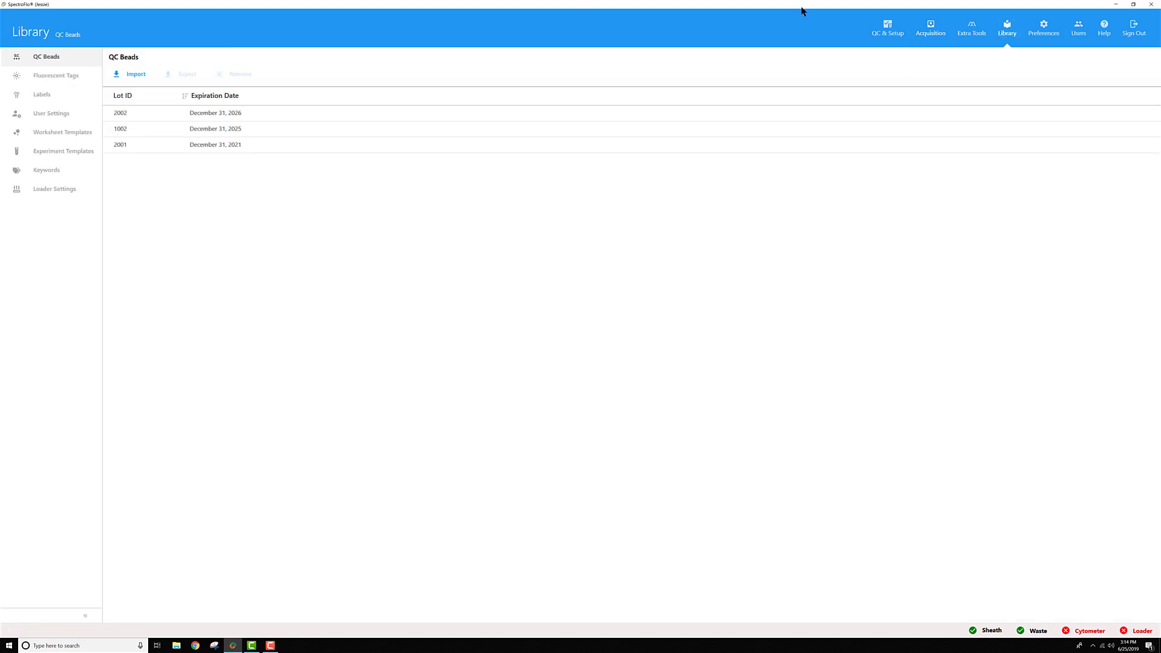
{"action": "left_click", "coordinate": [38, 113]}
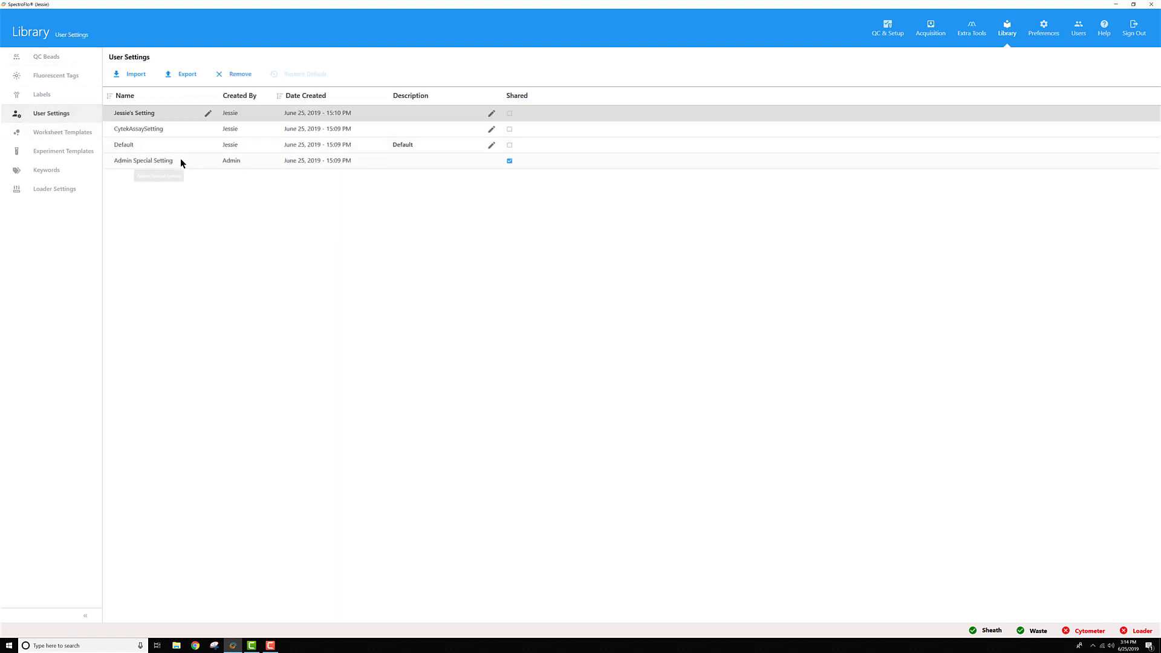
{"action": "left_click", "coordinate": [511, 113]}
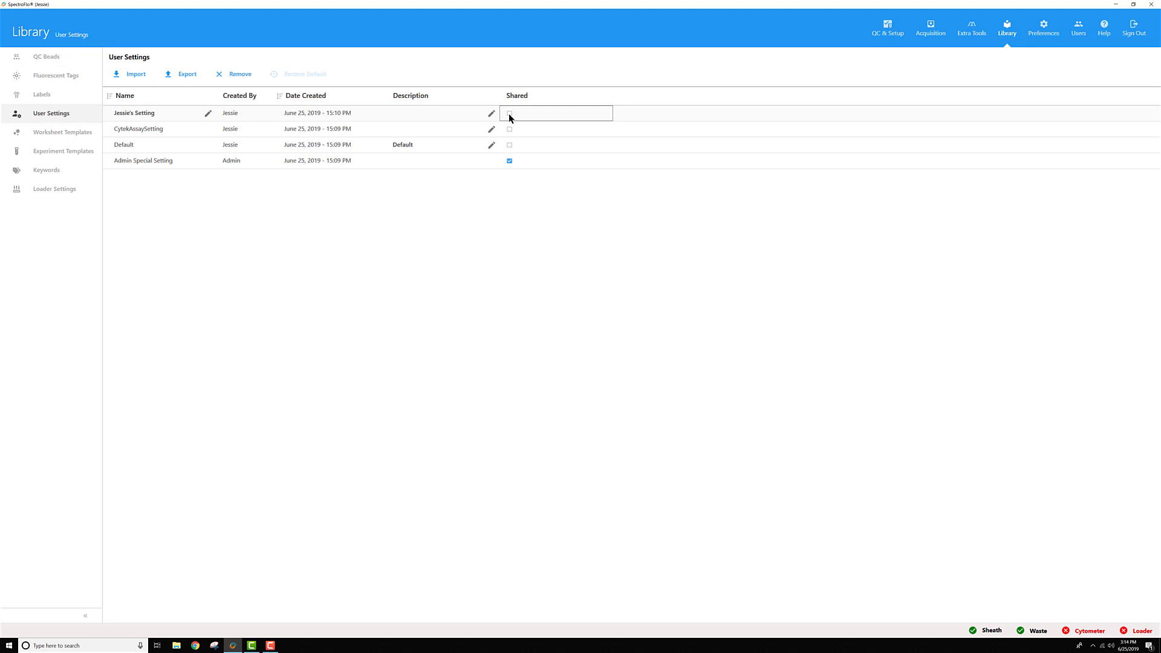
{"action": "left_click", "coordinate": [69, 133]}
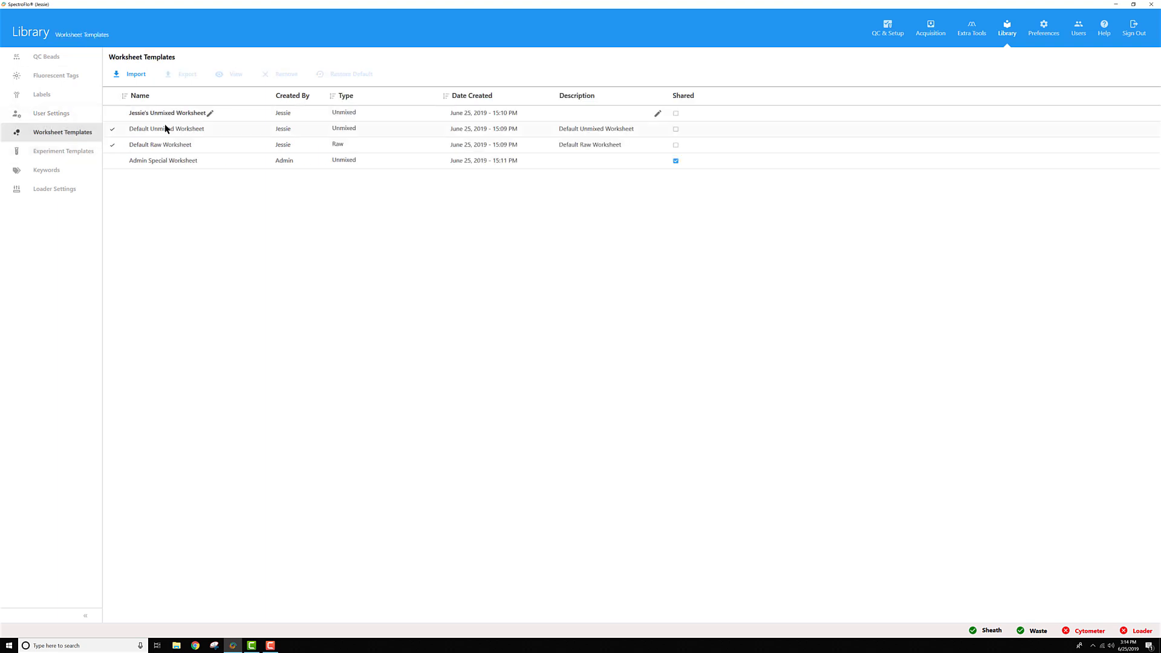
{"action": "left_click", "coordinate": [675, 115]}
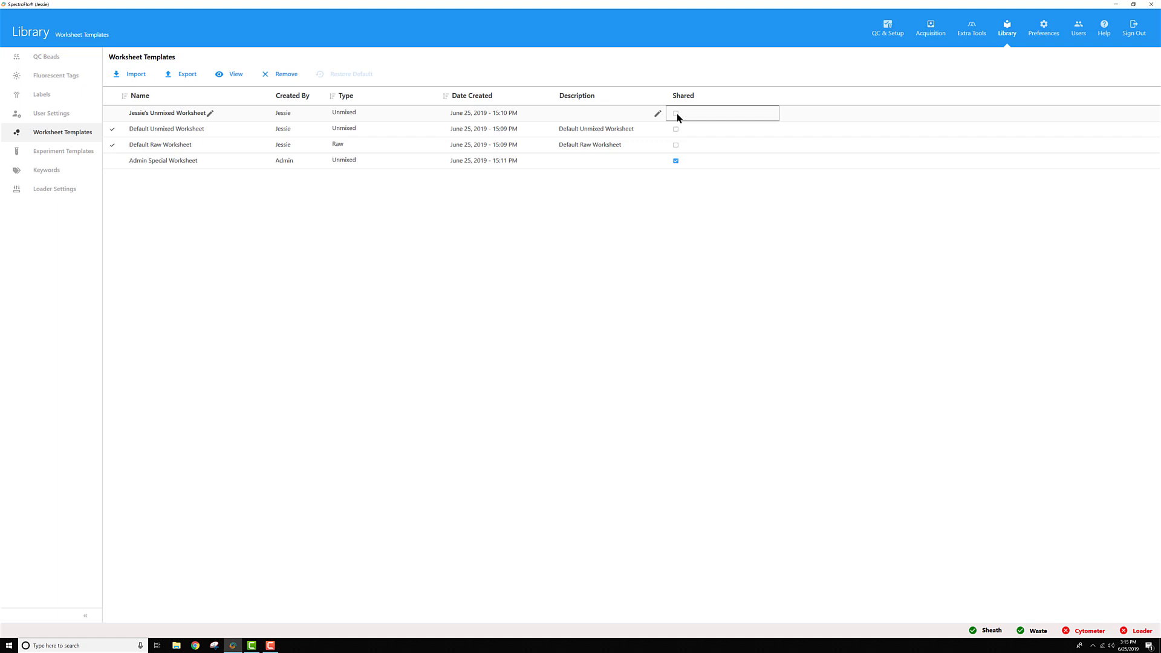
Export Jessie's Unmixed Worksheet template to the Desktop and acknowledge the success message
{"action": "left_click", "coordinate": [183, 116]}
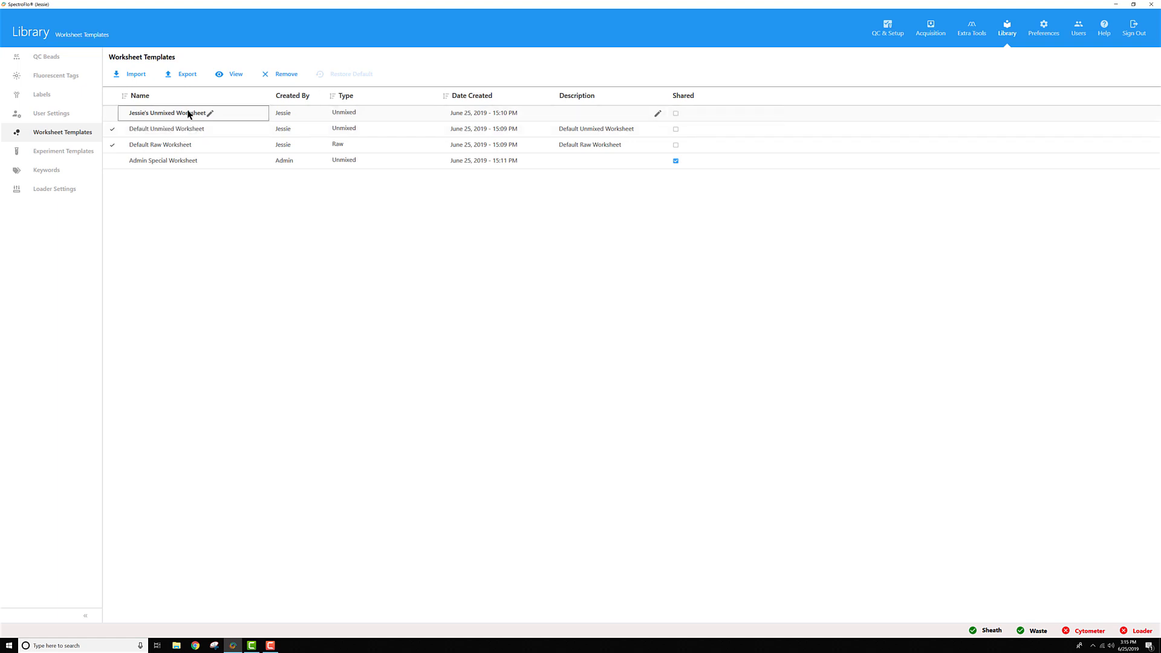
{"action": "left_click", "coordinate": [167, 110]}
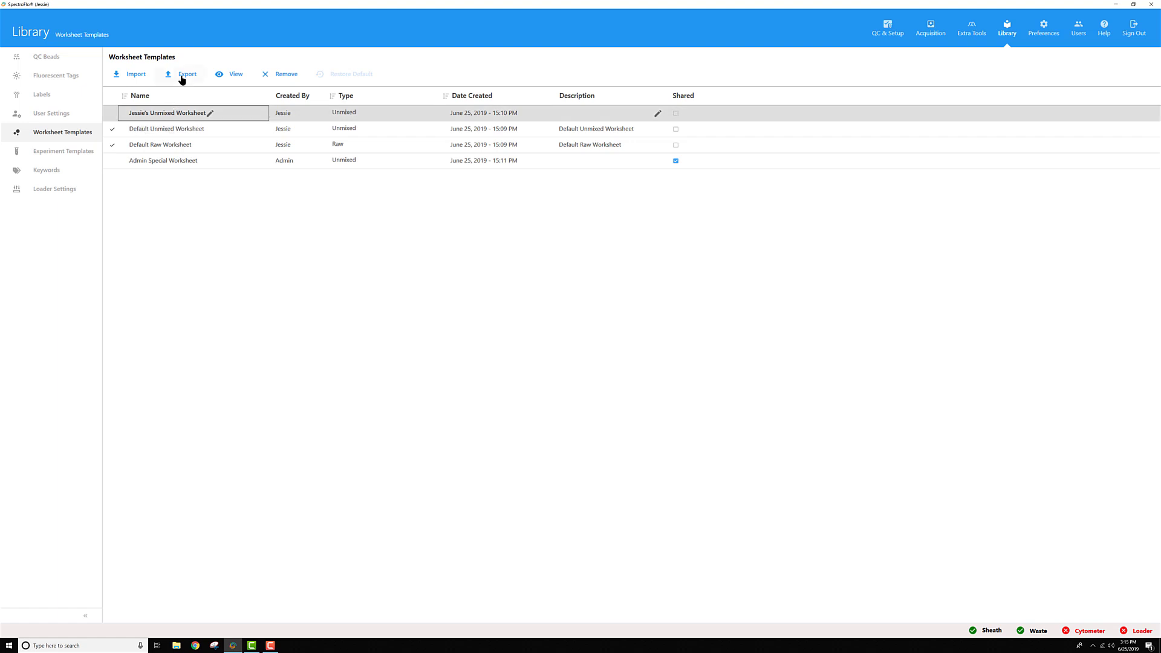
{"action": "left_click", "coordinate": [182, 79]}
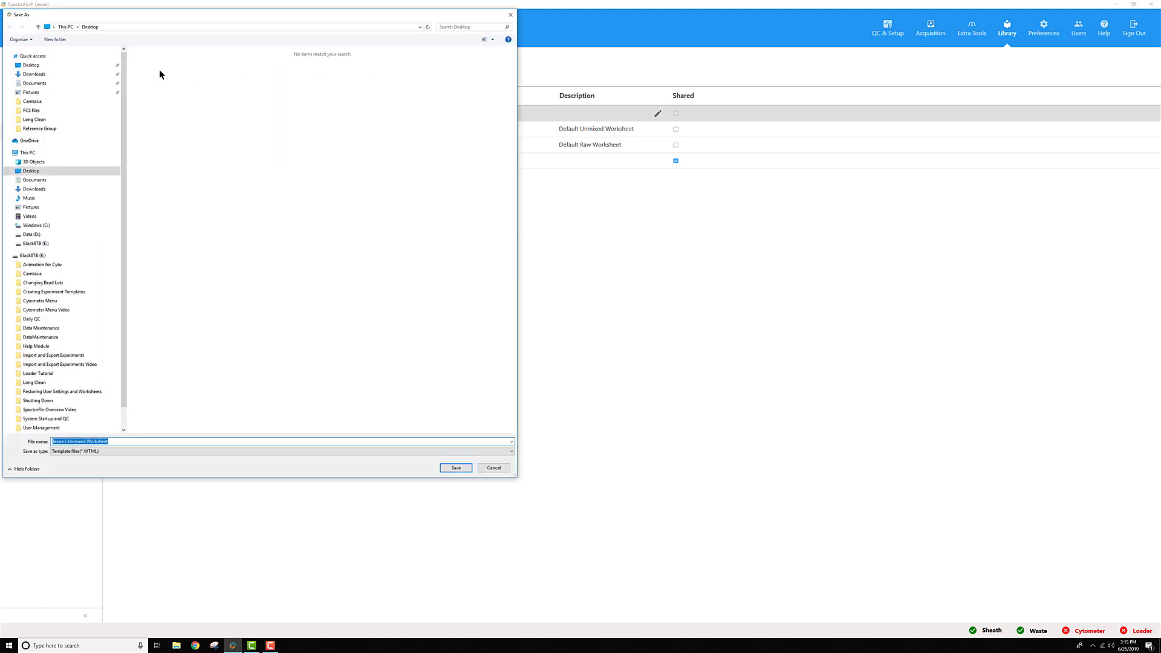
{"action": "left_click", "coordinate": [462, 469]}
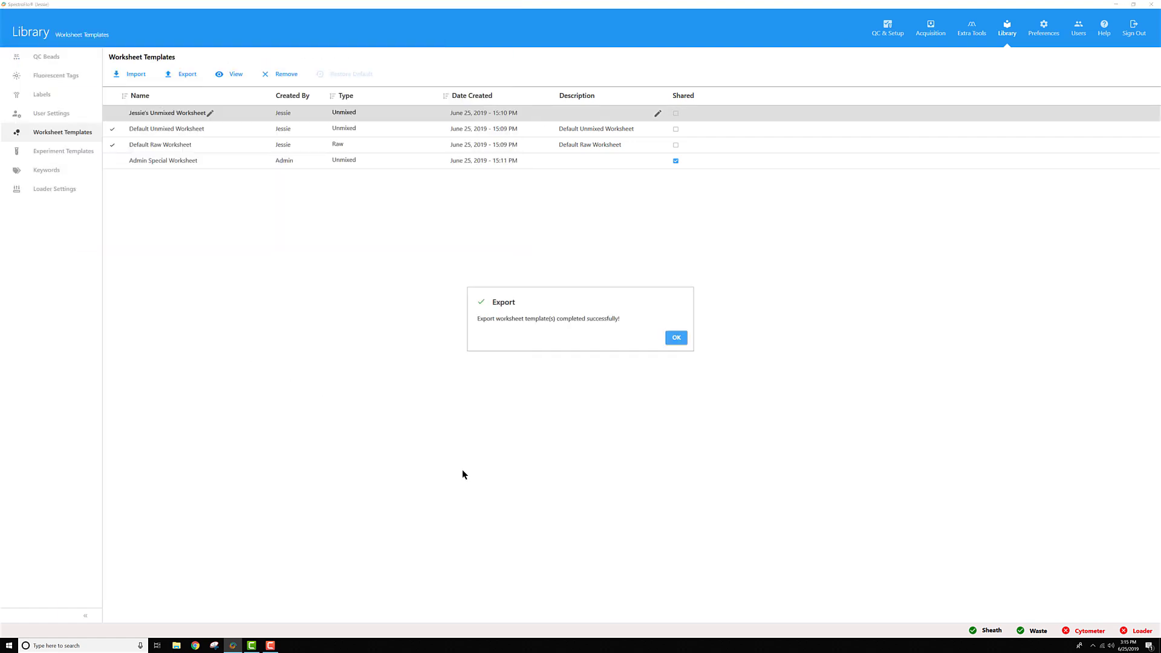
{"action": "left_click", "coordinate": [678, 337]}
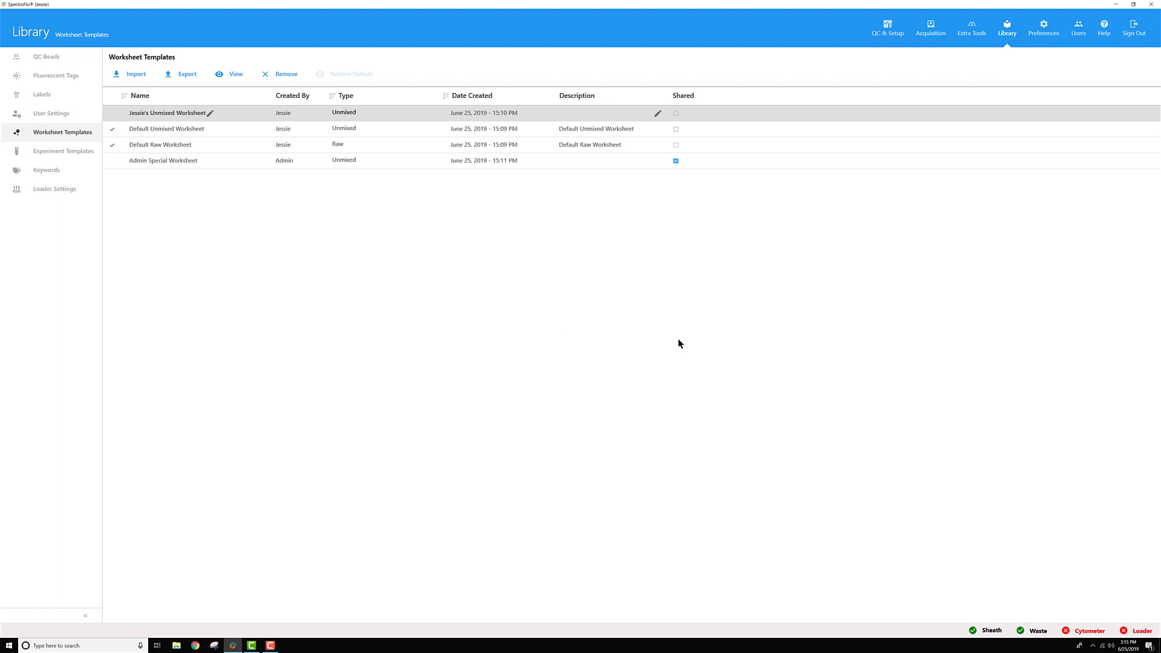
Sign Jessie out without saving and sign back in as the administrator
{"action": "left_click", "coordinate": [1134, 31]}
{"action": "left_click", "coordinate": [617, 358]}
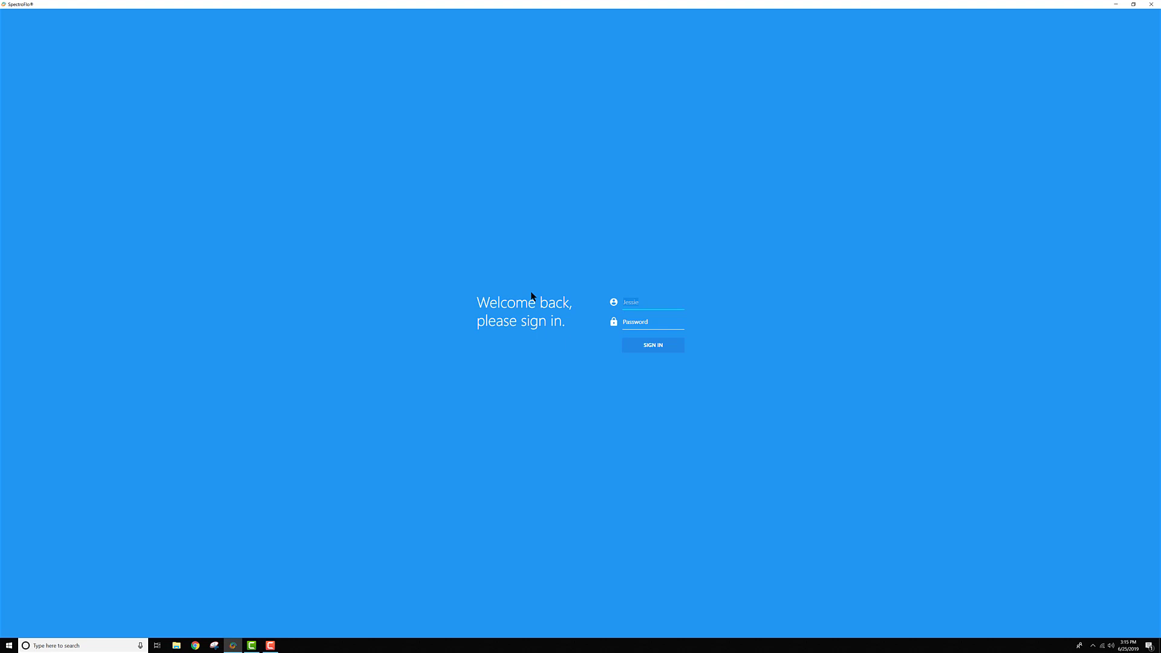
{"action": "type", "text": "Admin"}
{"action": "left_click", "coordinate": [648, 324]}
{"action": "key", "text": "Return"}
{"action": "left_click", "coordinate": [577, 277]}
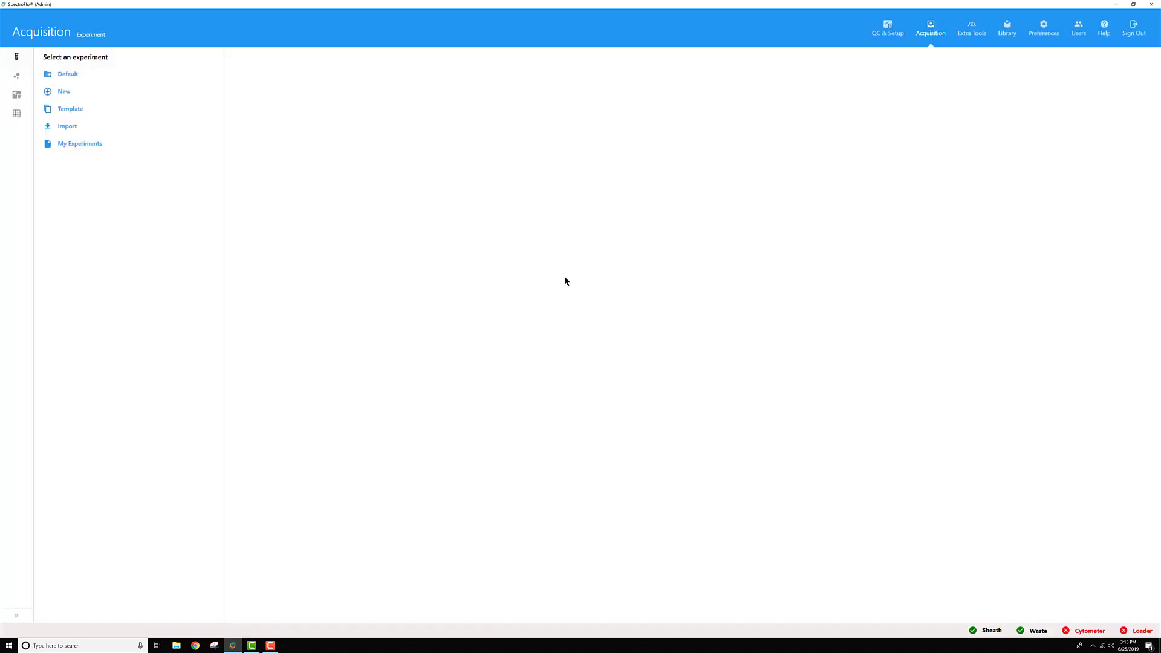
Import the exported Jessie's Unmixed Worksheet file into Admin's Worksheet Templates
{"action": "left_click", "coordinate": [1007, 39]}
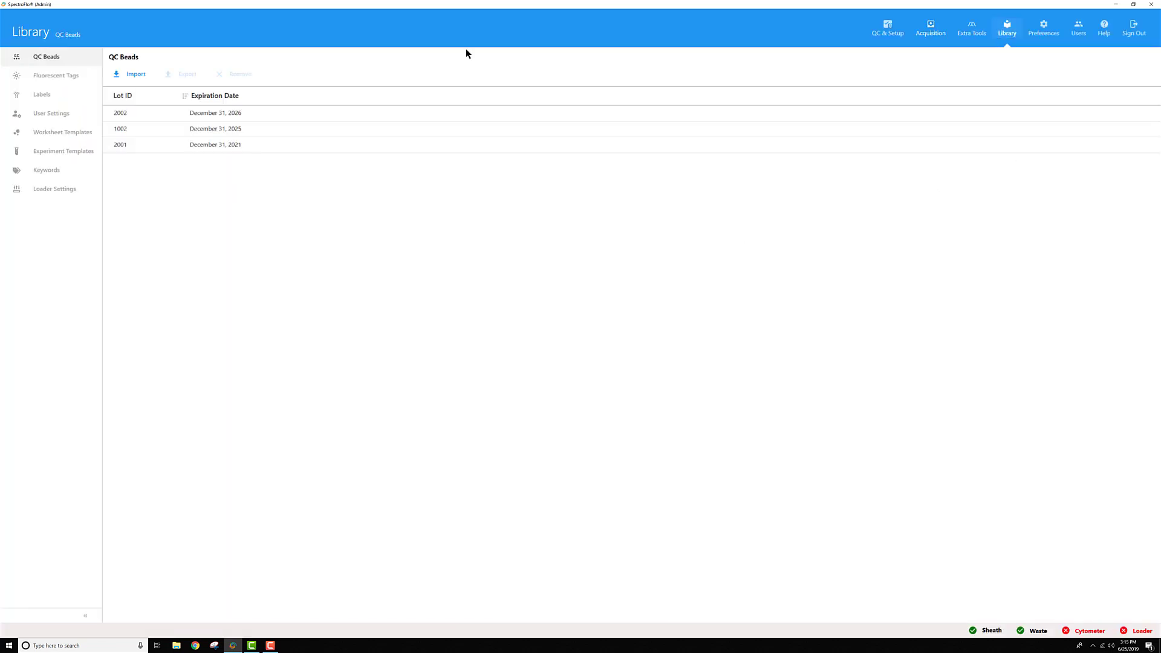
{"action": "left_click", "coordinate": [62, 133]}
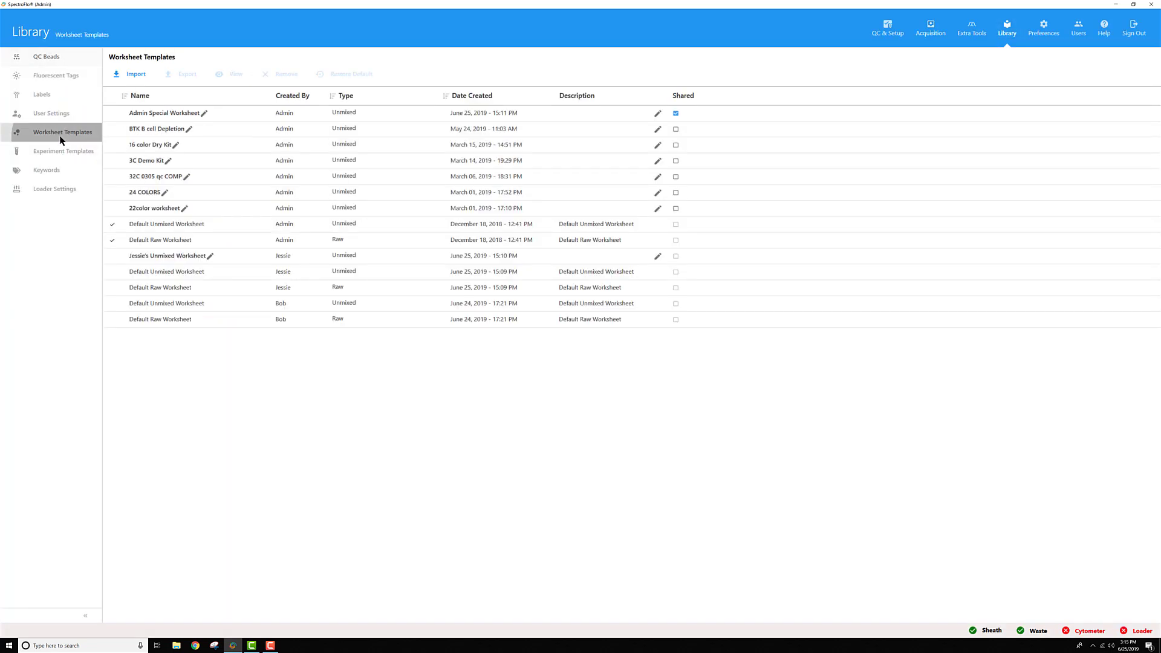
{"action": "left_click", "coordinate": [132, 77]}
{"action": "left_click", "coordinate": [209, 77]}
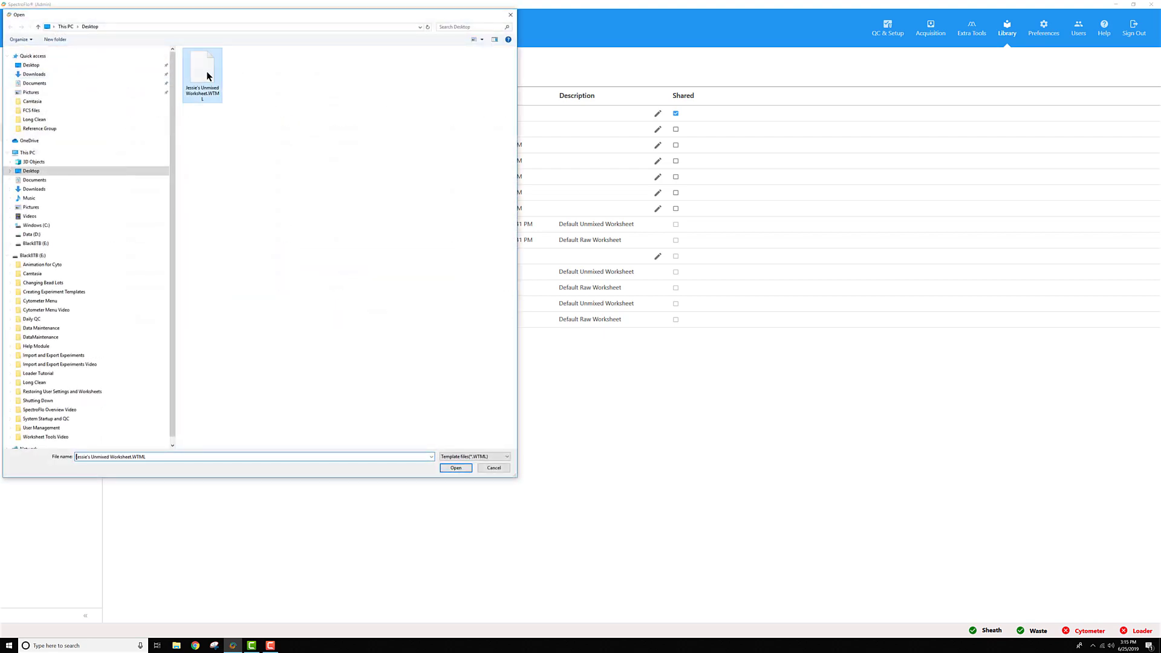
{"action": "left_click", "coordinate": [462, 470]}
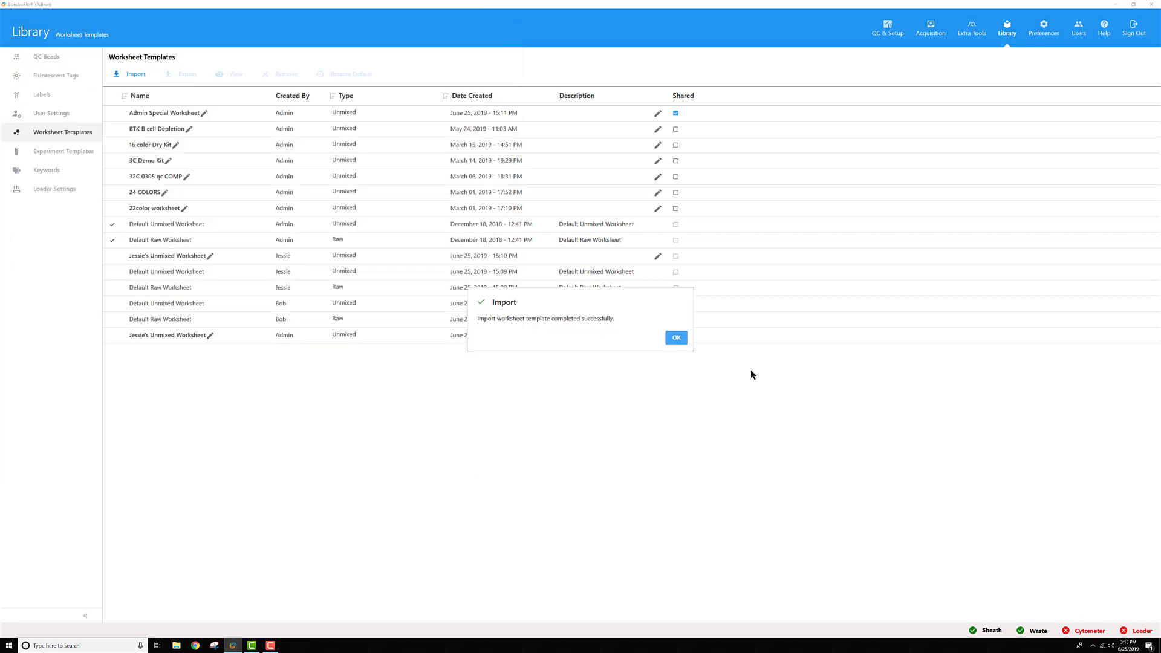
{"action": "left_click", "coordinate": [672, 343]}
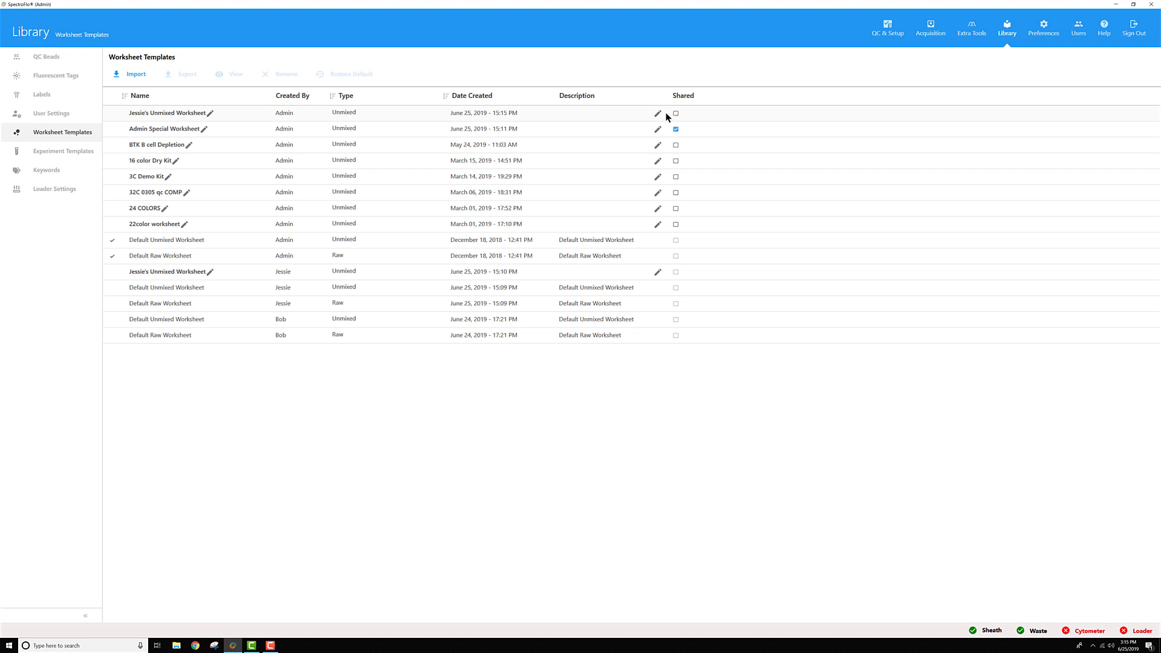
View Experiment Template_001 and the keyword groups, ending on the Loader Settings list
{"action": "left_click", "coordinate": [57, 150]}
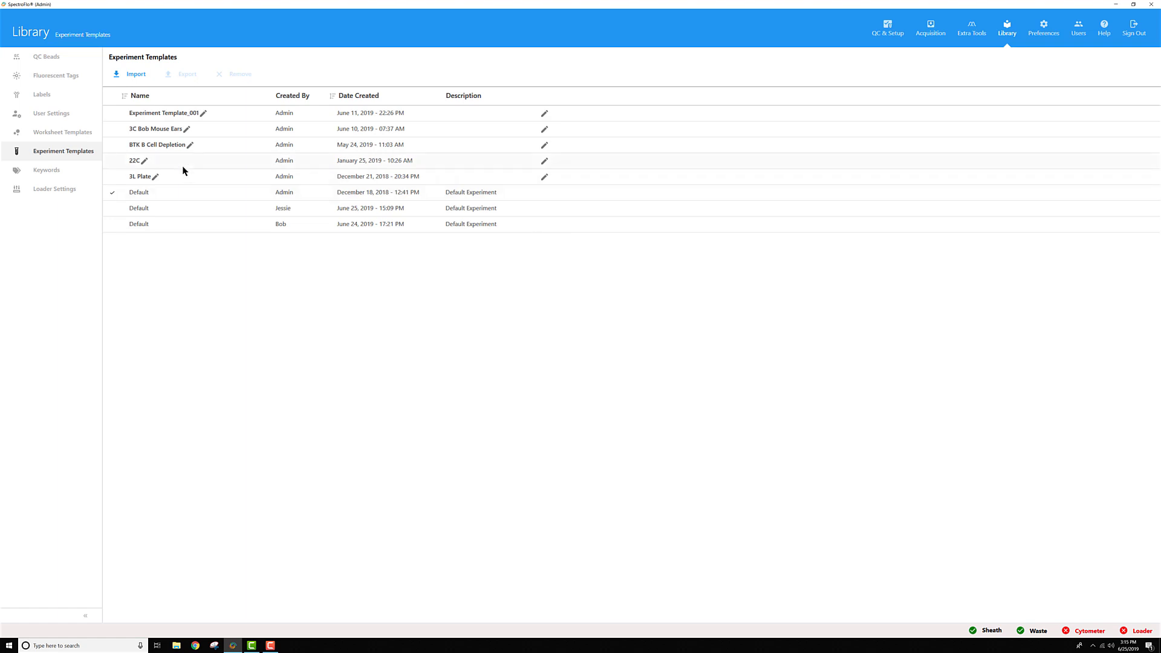
{"action": "left_click", "coordinate": [150, 116]}
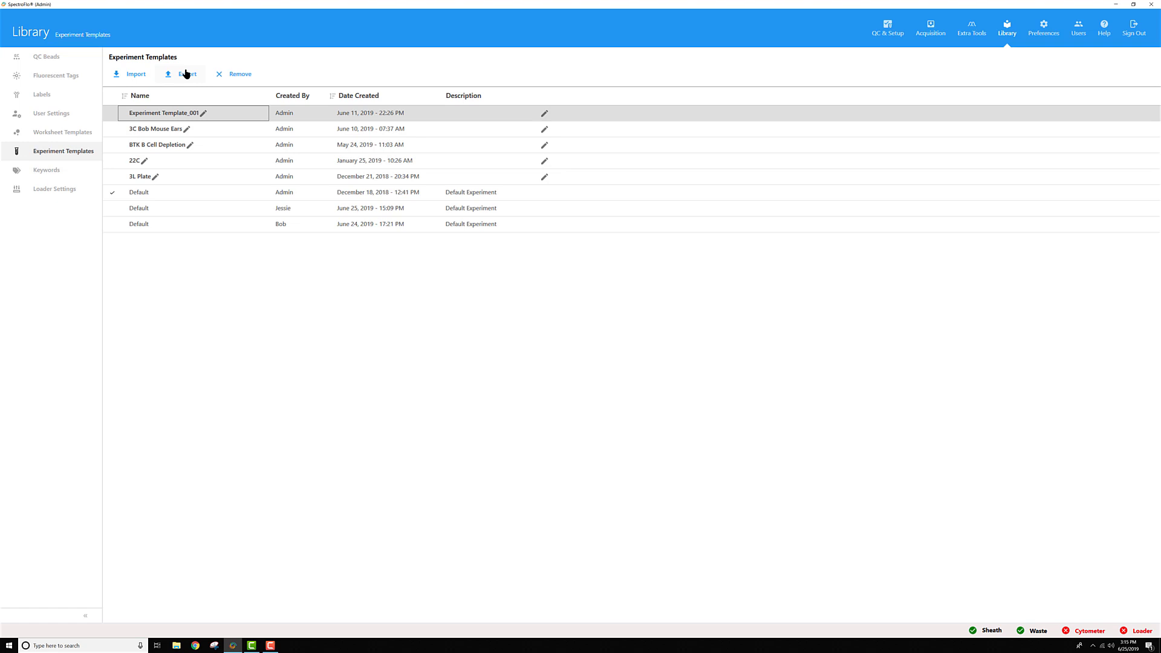
{"action": "left_click", "coordinate": [49, 171]}
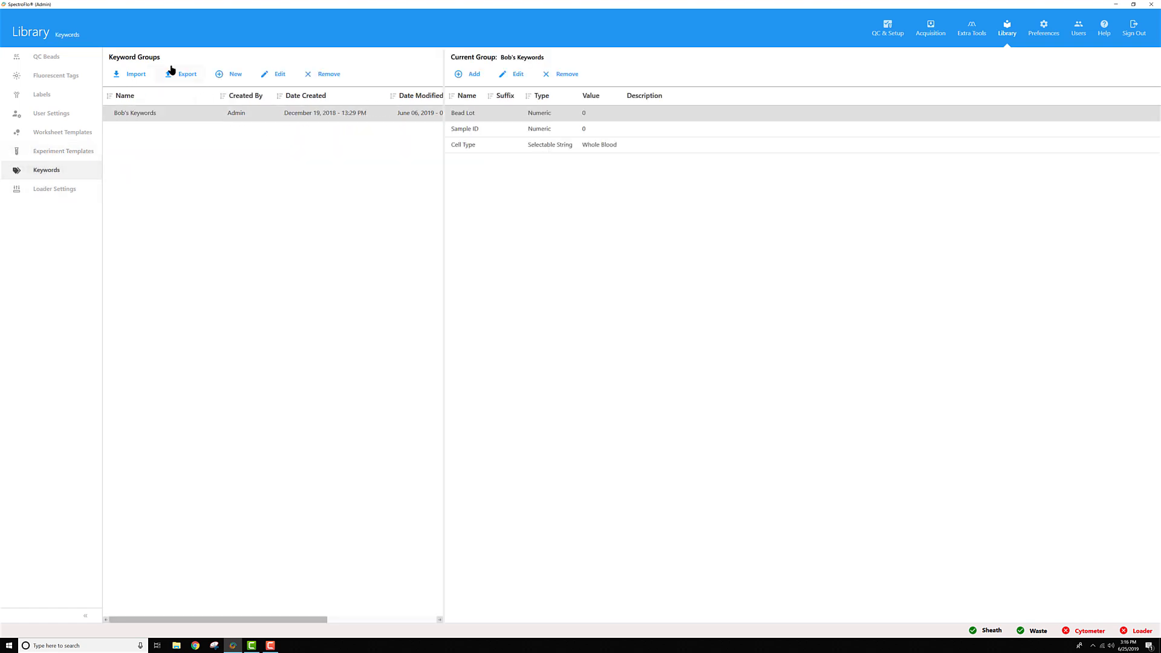
{"action": "left_click", "coordinate": [46, 191]}
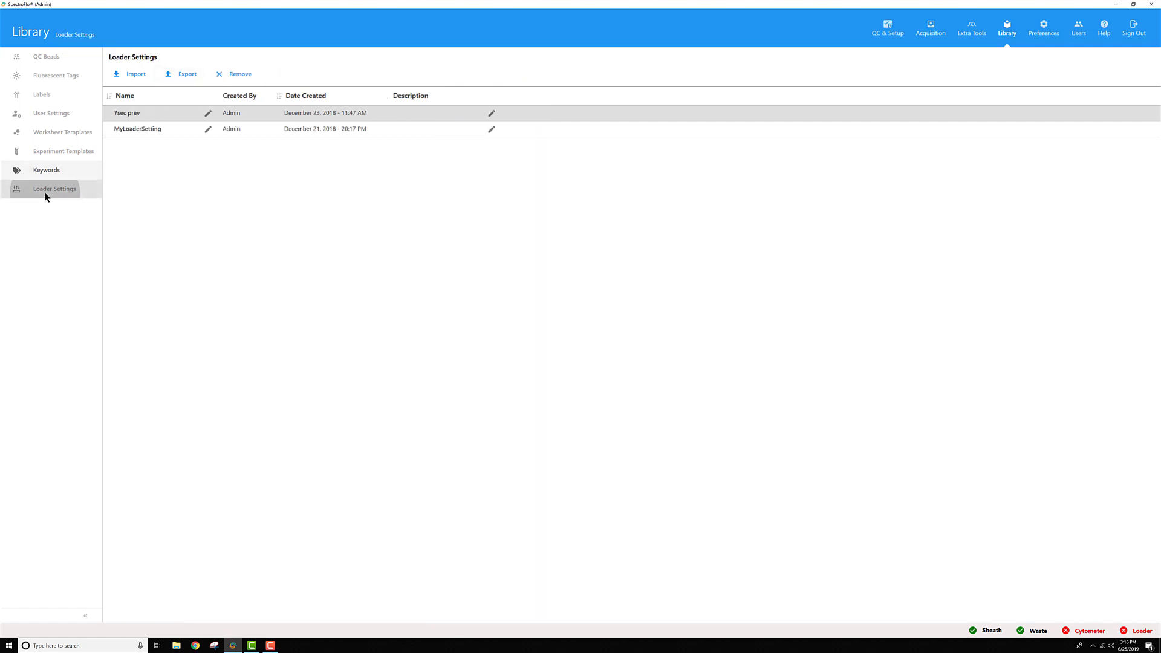